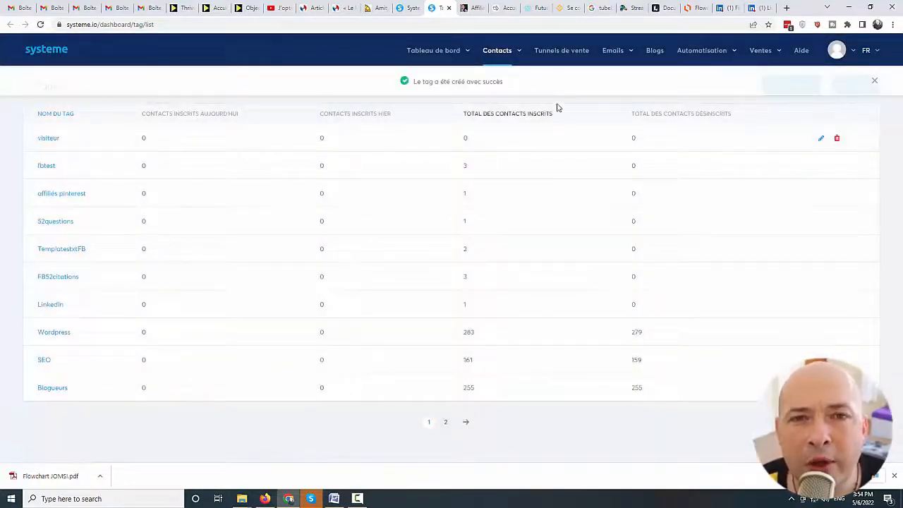
Create a new automation rule with a "Page visitée" trigger on the funnel "Comment créer 365 posts en 4 jours seulement"
mouse_move(680, 58)
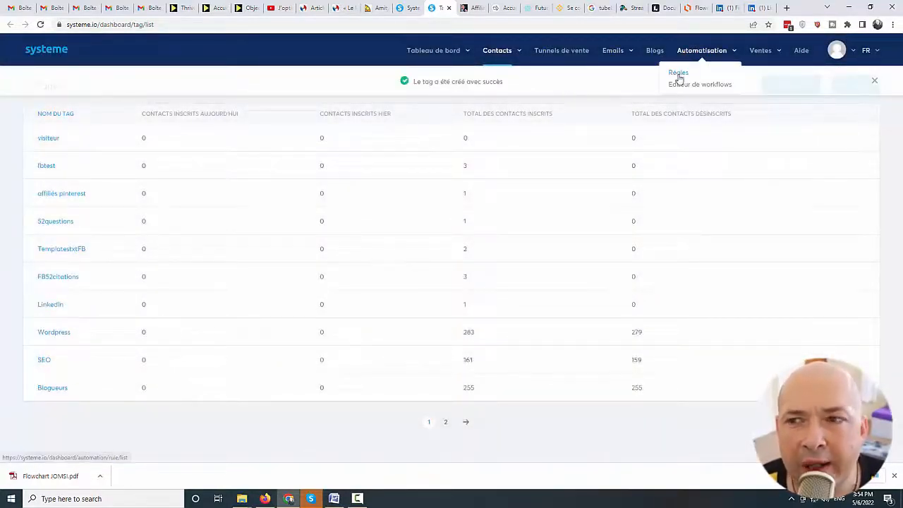
left_click(679, 74)
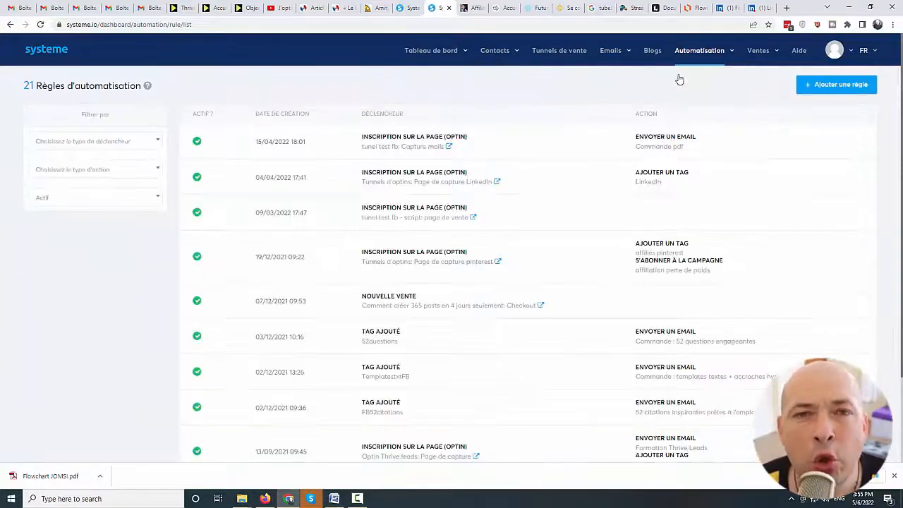
left_click(811, 85)
left_click(361, 116)
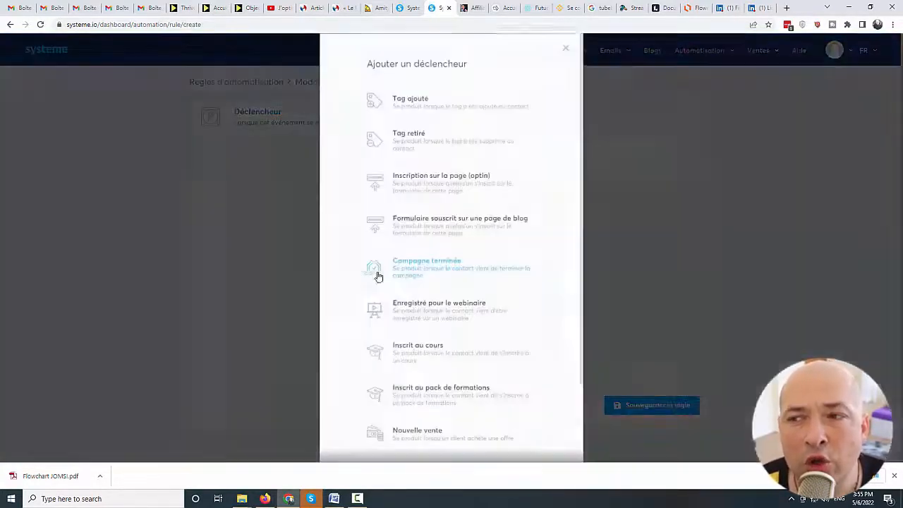
left_click(417, 420)
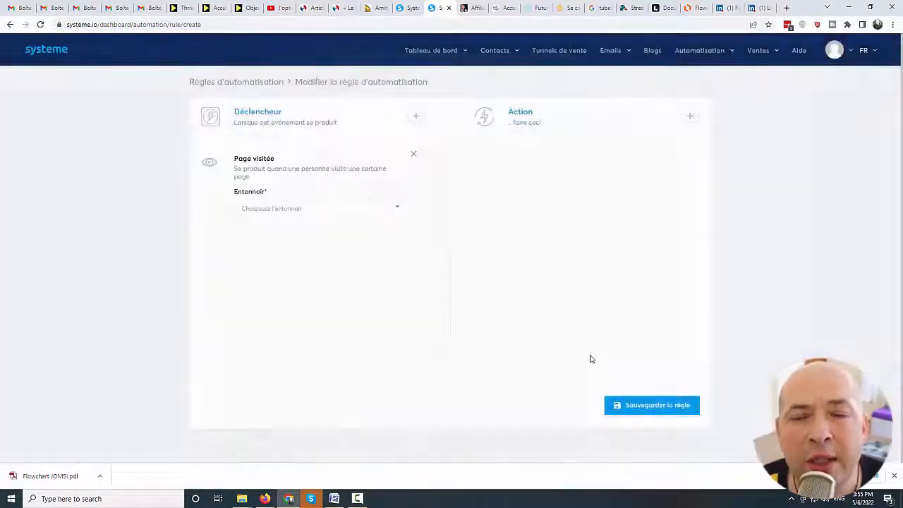
left_click(291, 215)
scroll(339, 311, "down", 2)
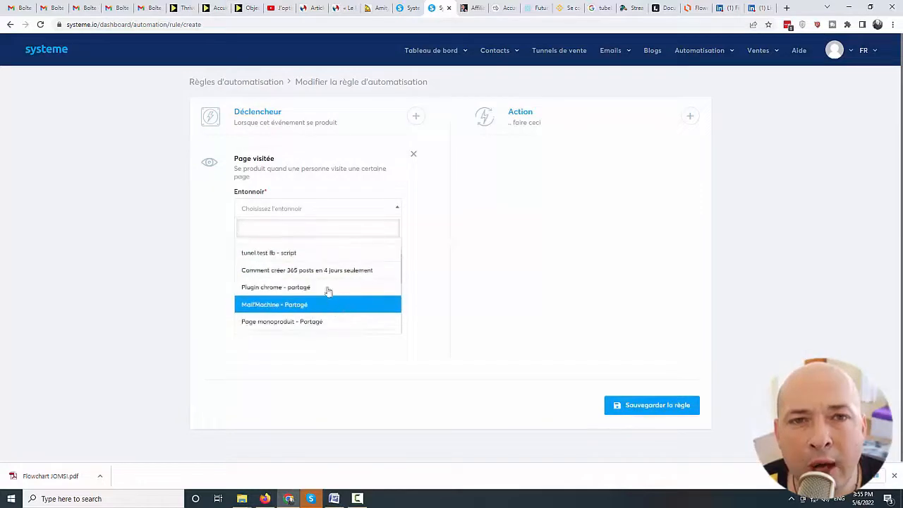
left_click(325, 273)
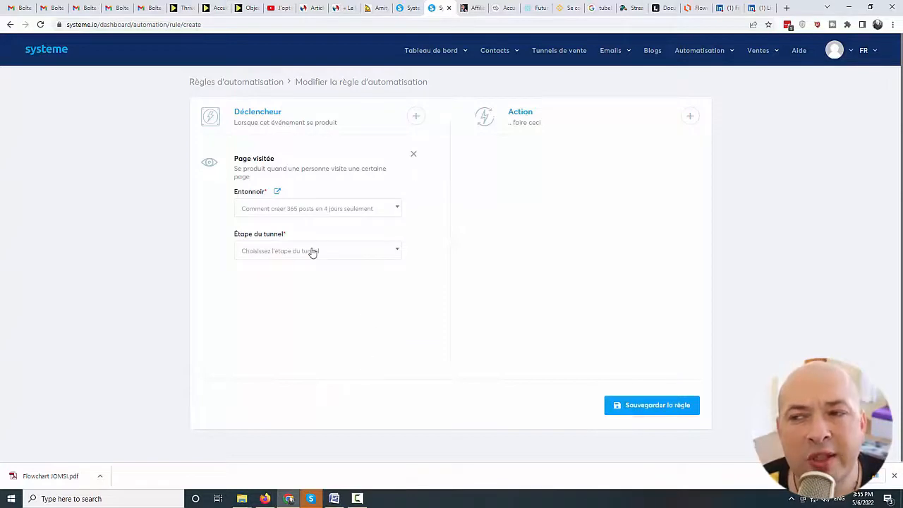
Check the funnel's steps in its editor, and set the trigger's funnel step to "Comment créer 365 posts en 4 jours seulement"
left_click(413, 10)
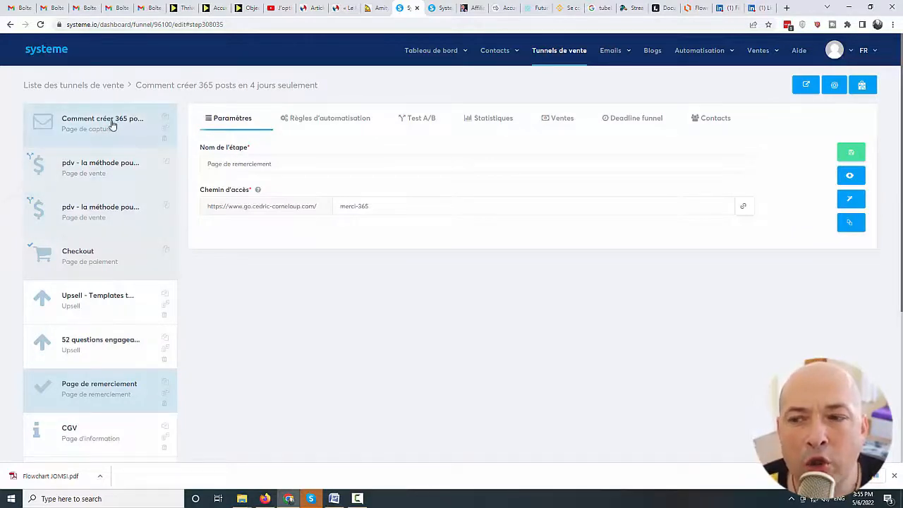
left_click(440, 10)
left_click(303, 250)
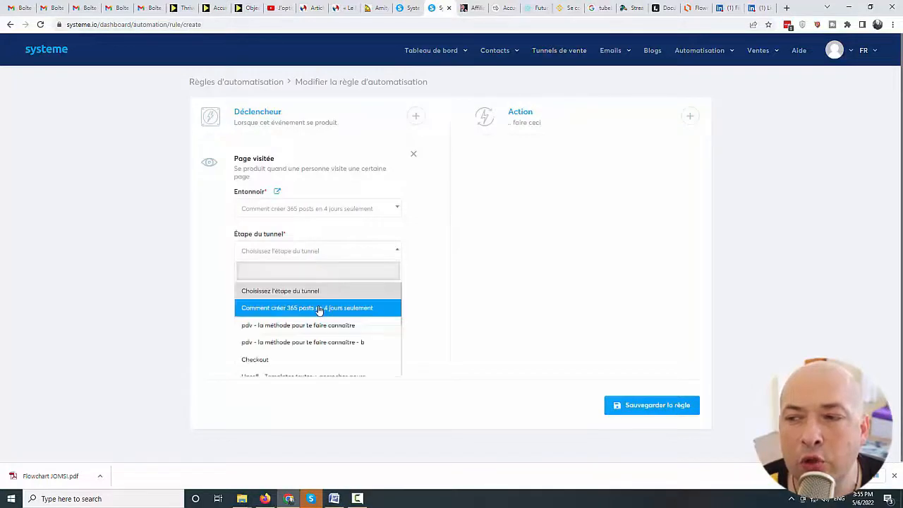
left_click(319, 308)
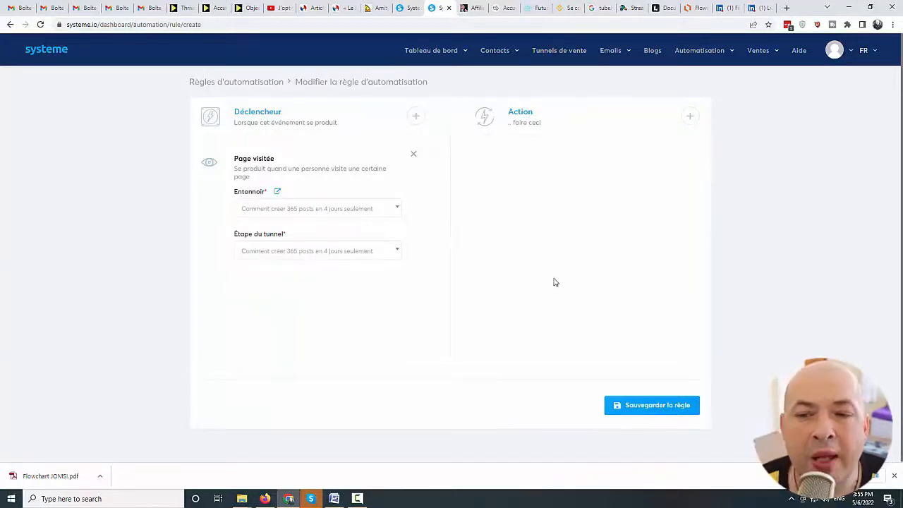
Add an "Ajouter un tag" action with the tag "visiteur" and save the rule
left_click(691, 117)
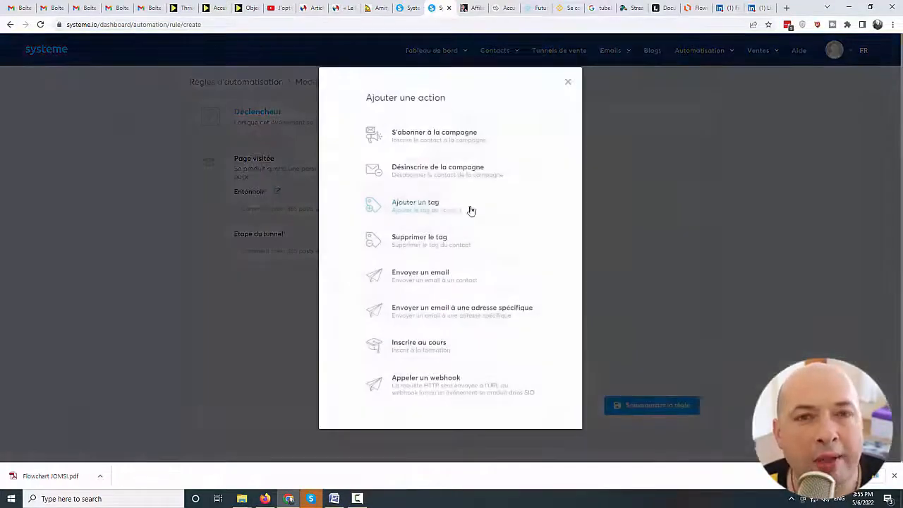
left_click(494, 208)
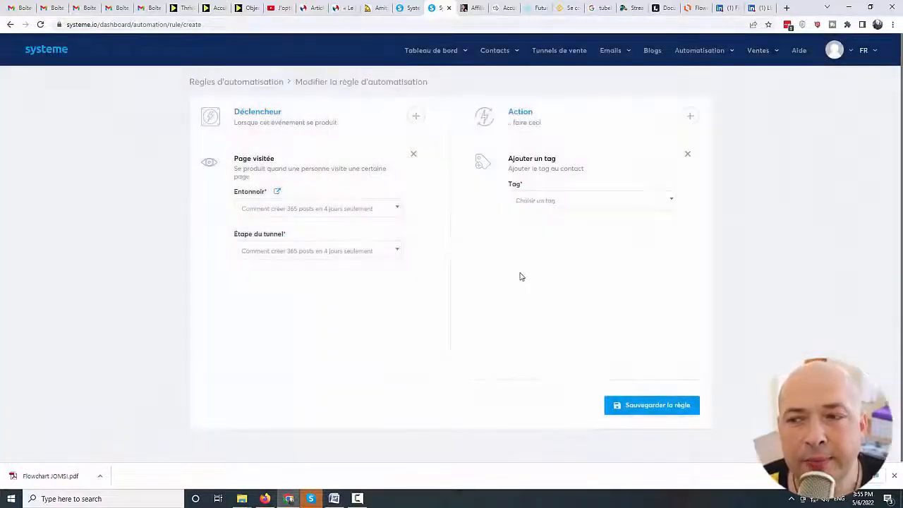
left_click(540, 203)
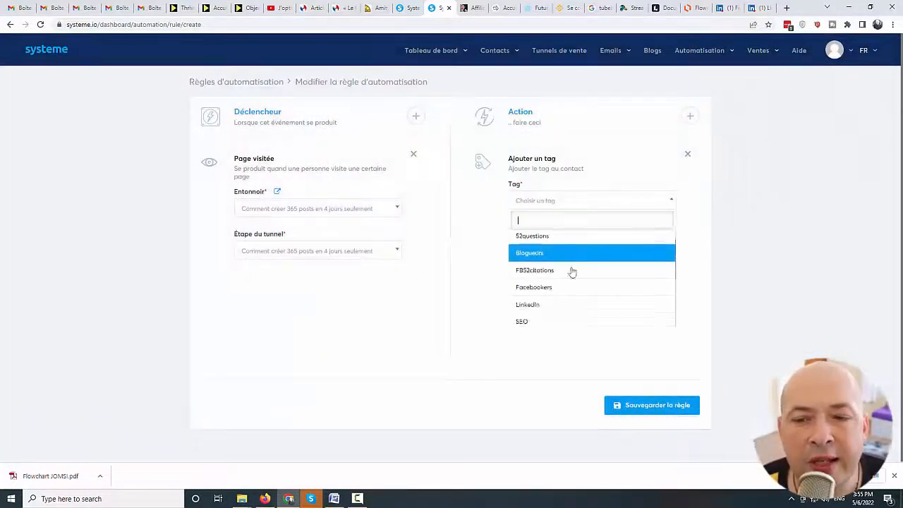
scroll(571, 272, "down", 3)
left_click(546, 319)
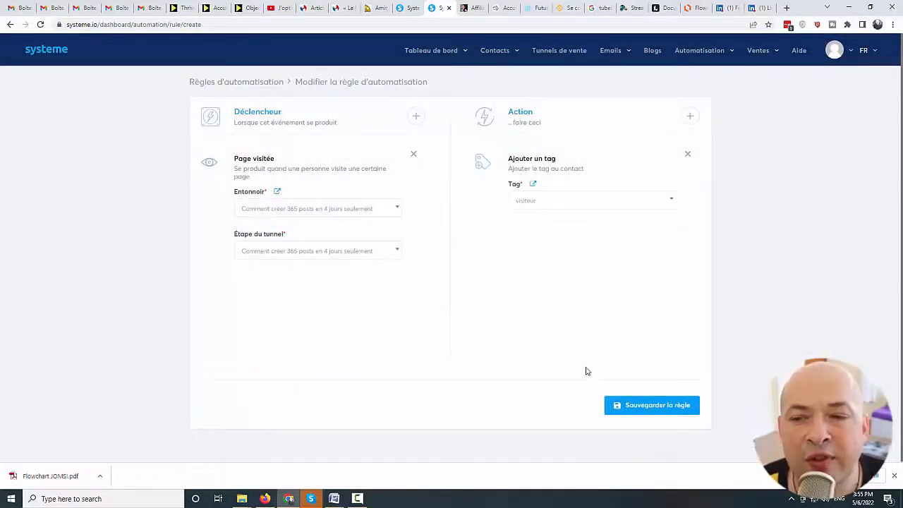
left_click(628, 411)
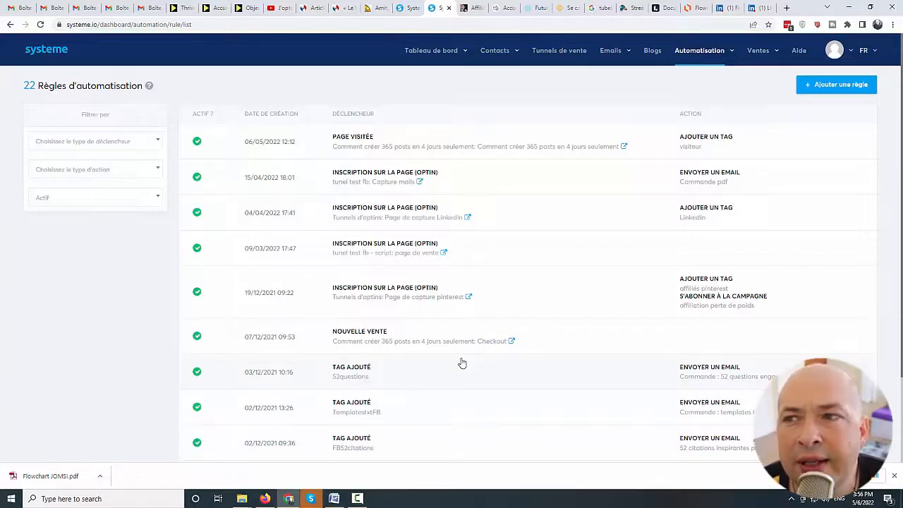
Create another automation rule triggered by "Page visitée" on the funnel "Comment créer 365 posts en 4 jours seulement"
left_click(820, 92)
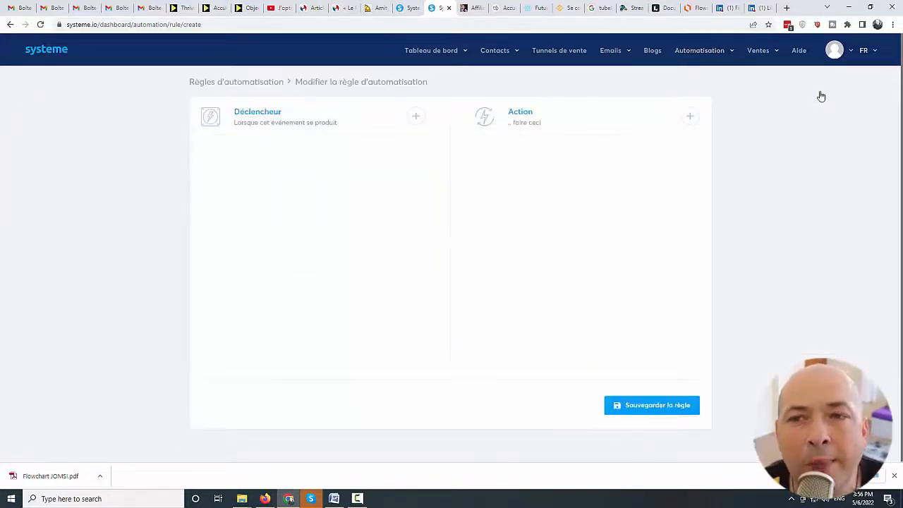
left_click(415, 116)
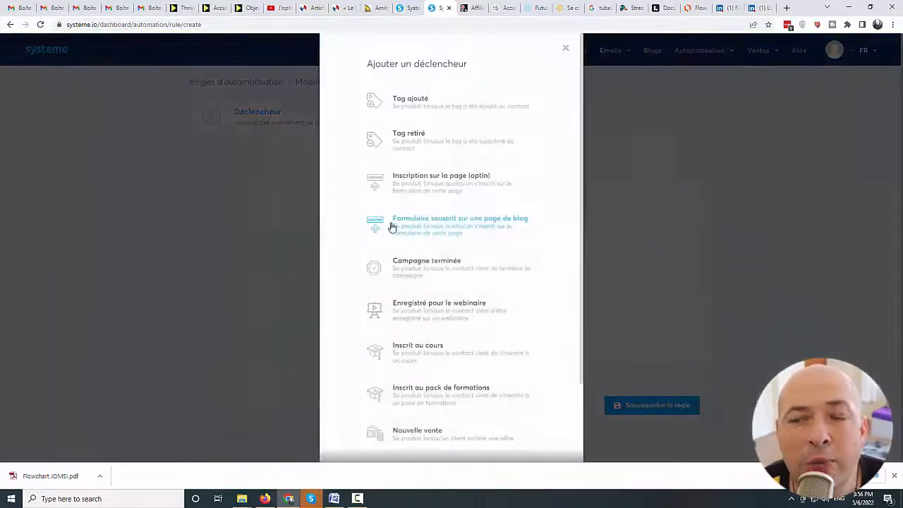
scroll(452, 317, "down", 3)
left_click(417, 423)
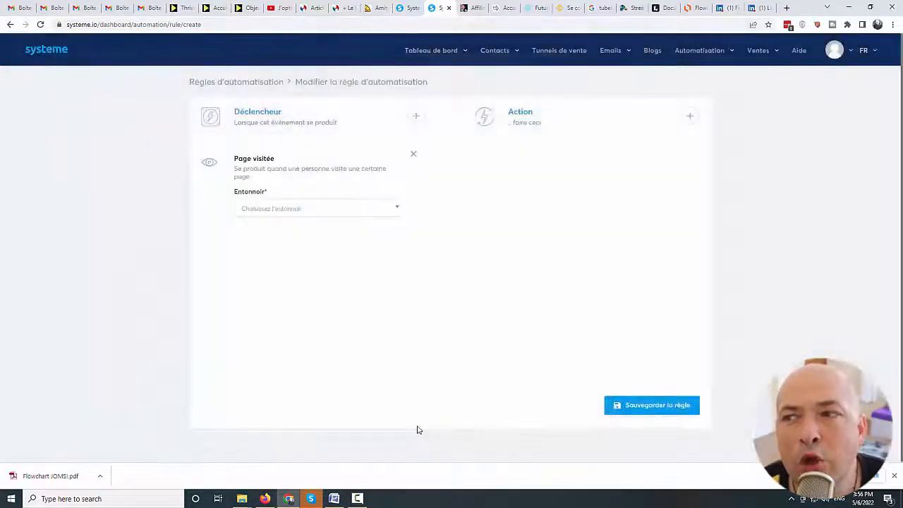
left_click(308, 211)
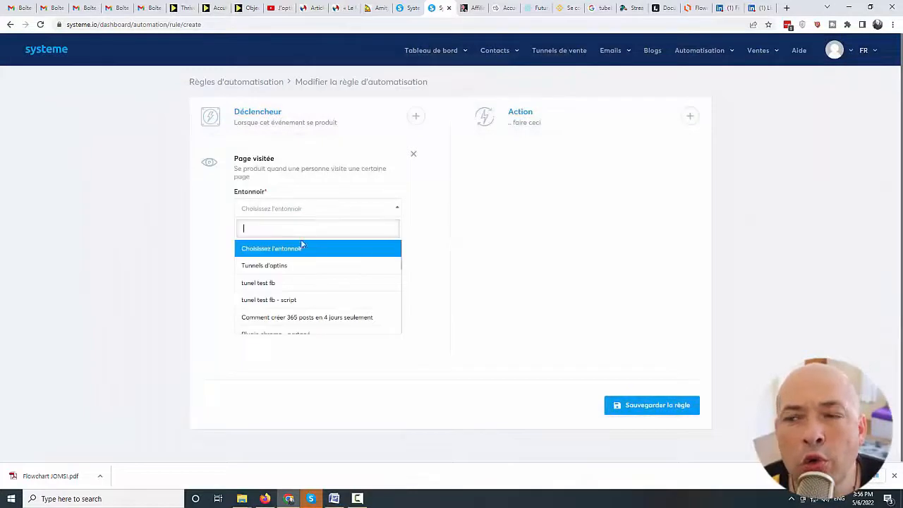
scroll(317, 251, "down", 2)
scroll(317, 264, "down", 2)
scroll(326, 275, "up", 2)
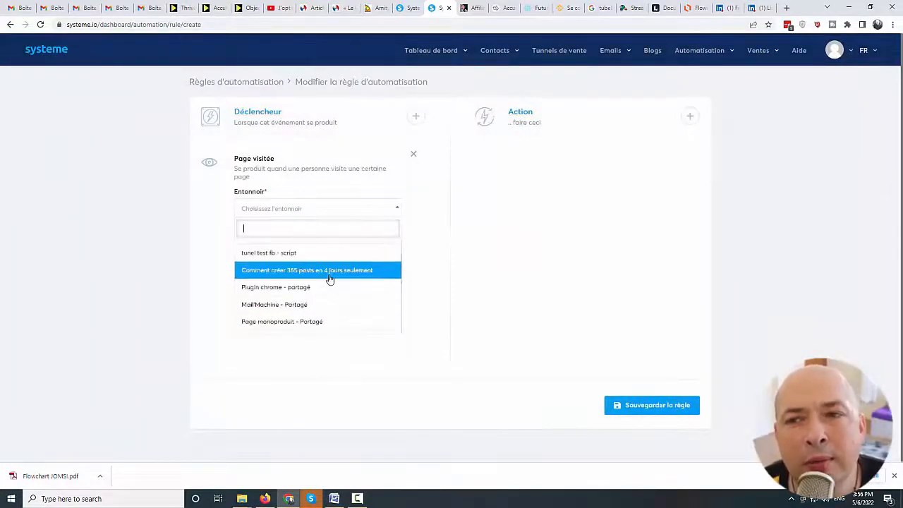
left_click(328, 275)
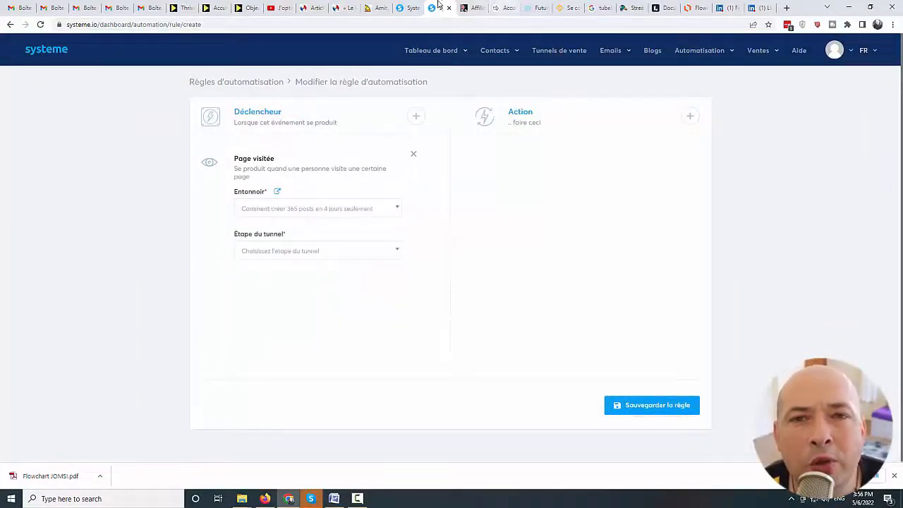
Review the funnel in its editor and set the trigger's funnel step to "Upsell - Templates textes + accroches neuro"
left_click(412, 8)
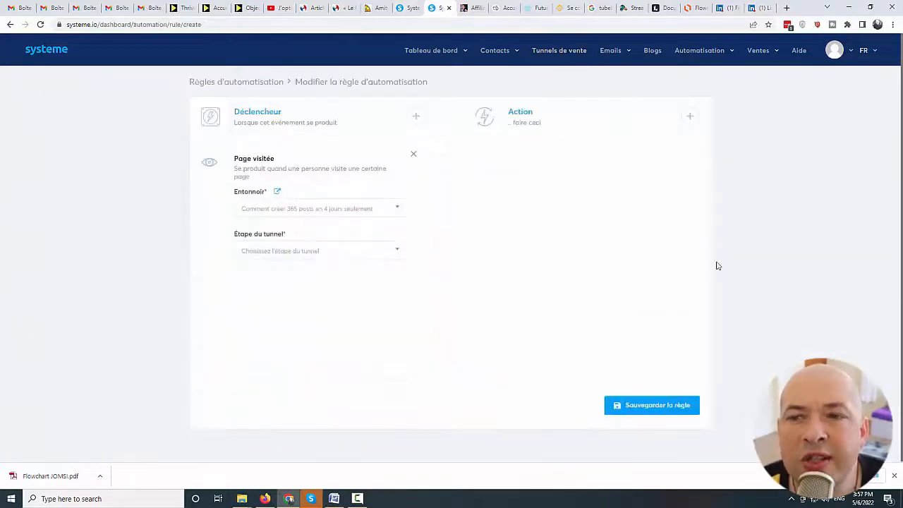
left_click(341, 251)
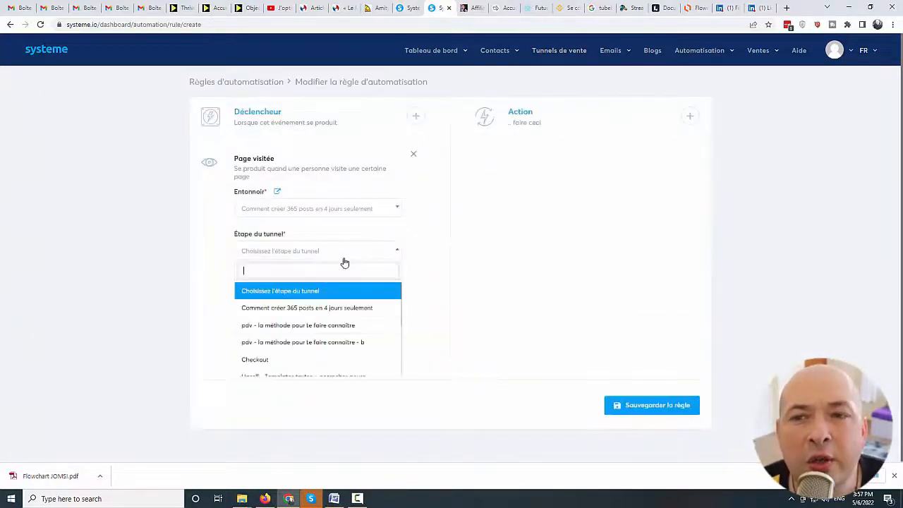
scroll(342, 311, "down", 1)
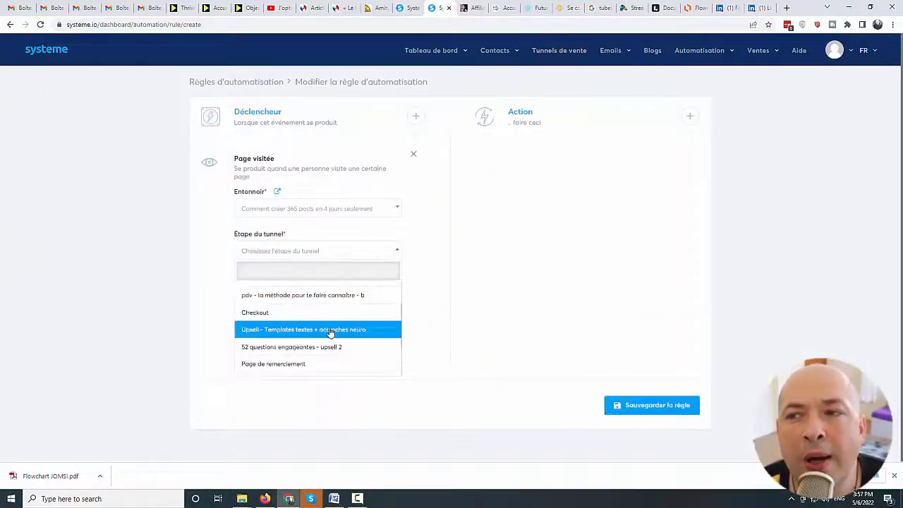
left_click(333, 329)
Add a "Supprimer le tag" action for the tag "visiteur" and save the rule
left_click(690, 121)
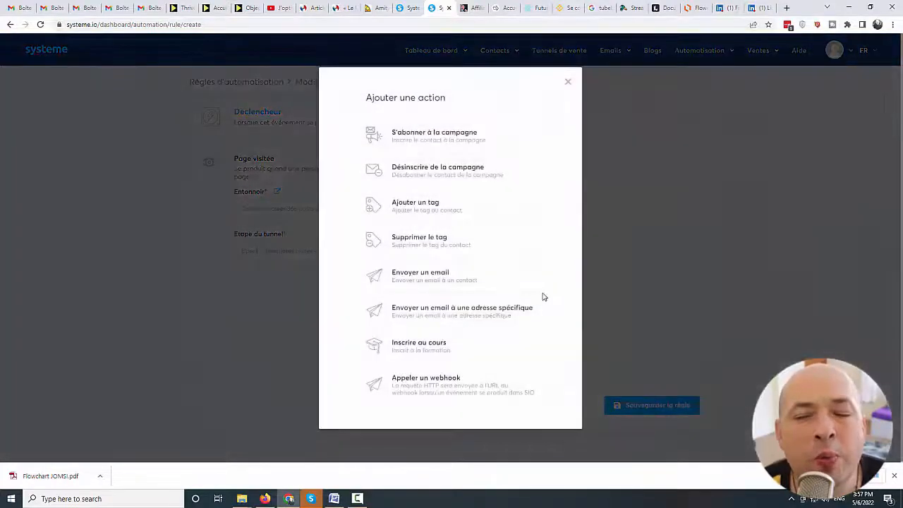
left_click(486, 271)
left_click(547, 202)
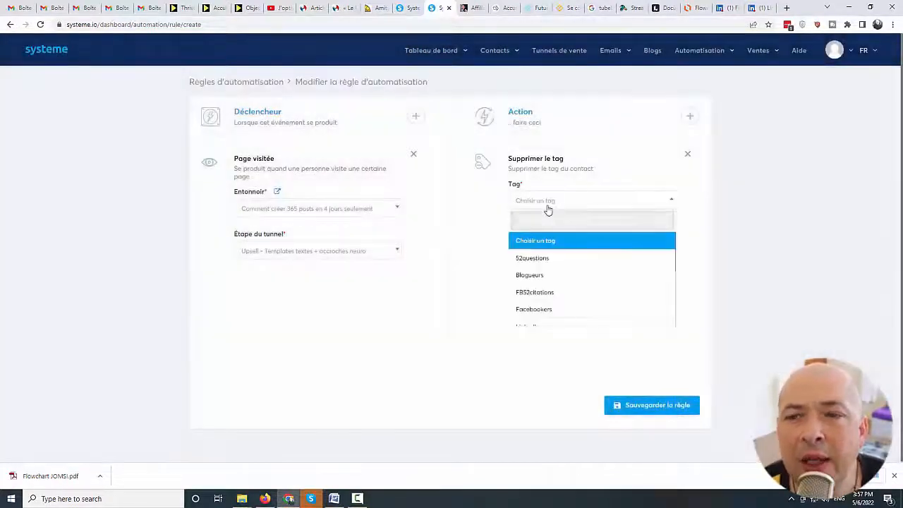
scroll(563, 270, "down", 5)
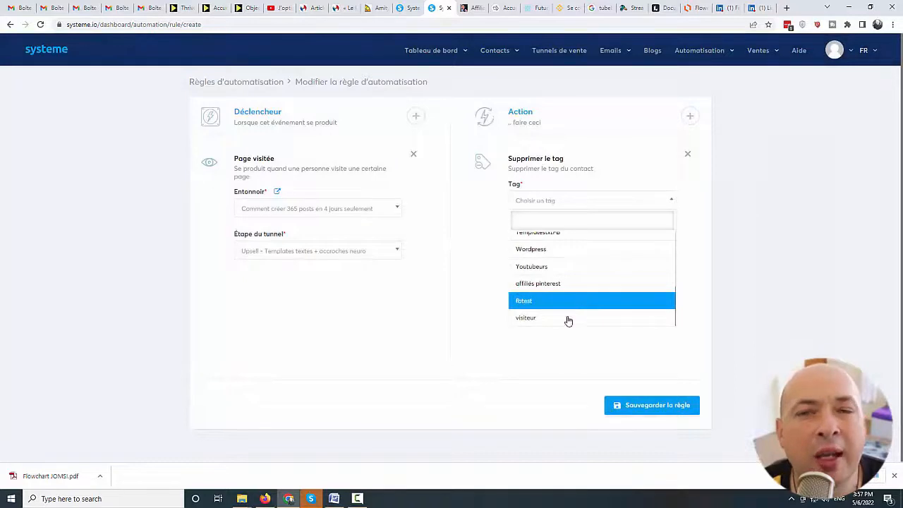
left_click(560, 318)
left_click(656, 408)
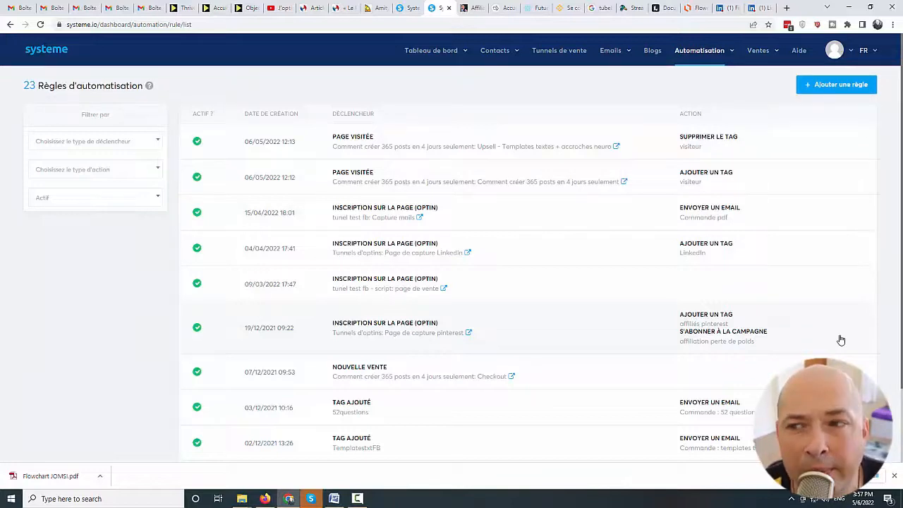
Create a third automation rule with a "Tag ajouté" trigger for the tag "visiteur"
left_click(827, 85)
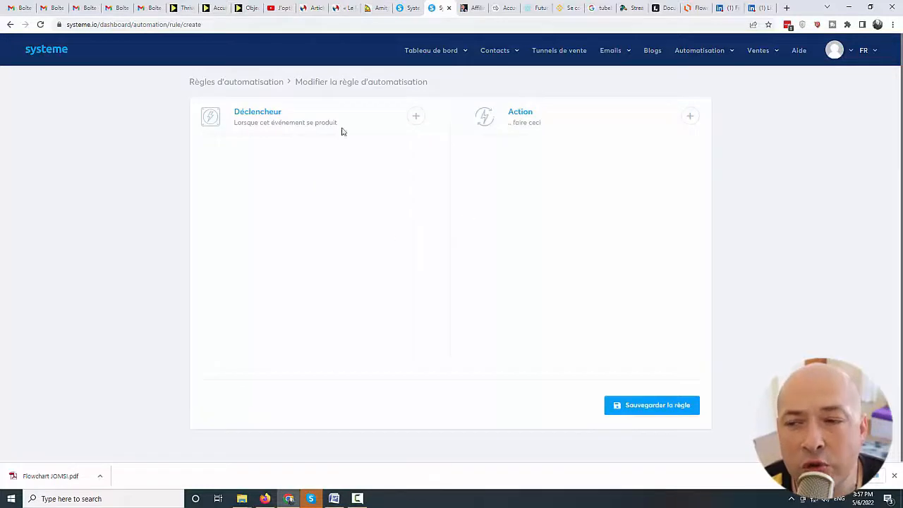
left_click(417, 117)
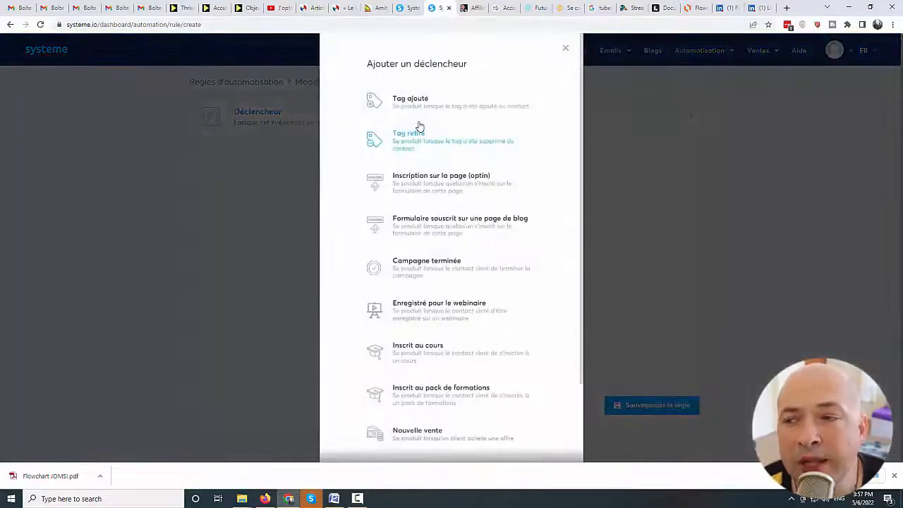
left_click(416, 106)
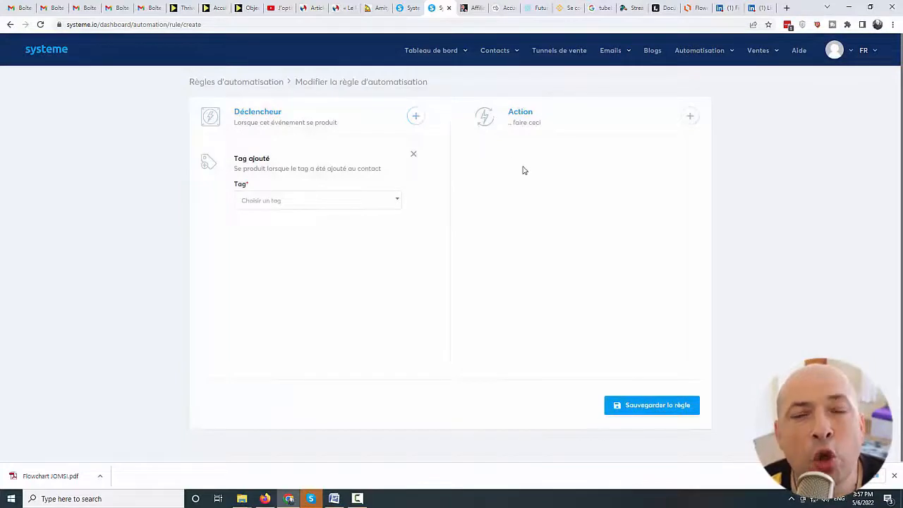
left_click(345, 204)
scroll(331, 282, "down", 5)
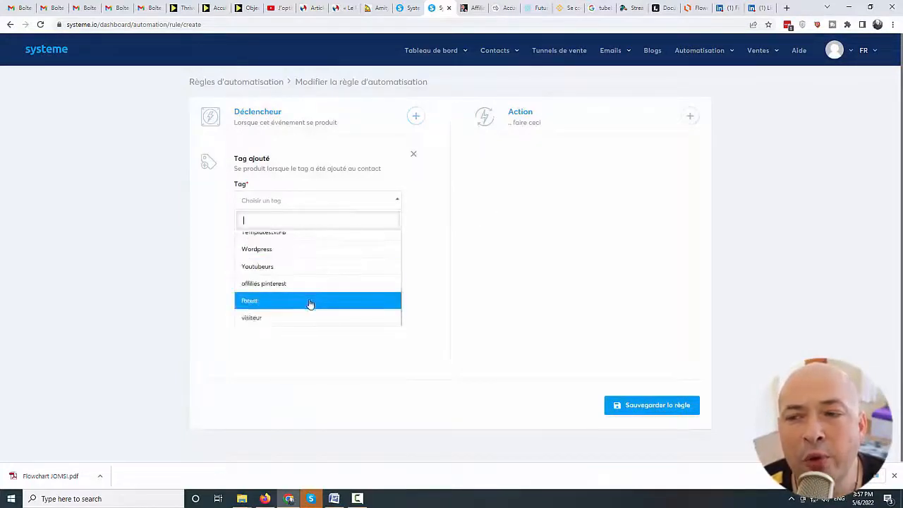
left_click(302, 318)
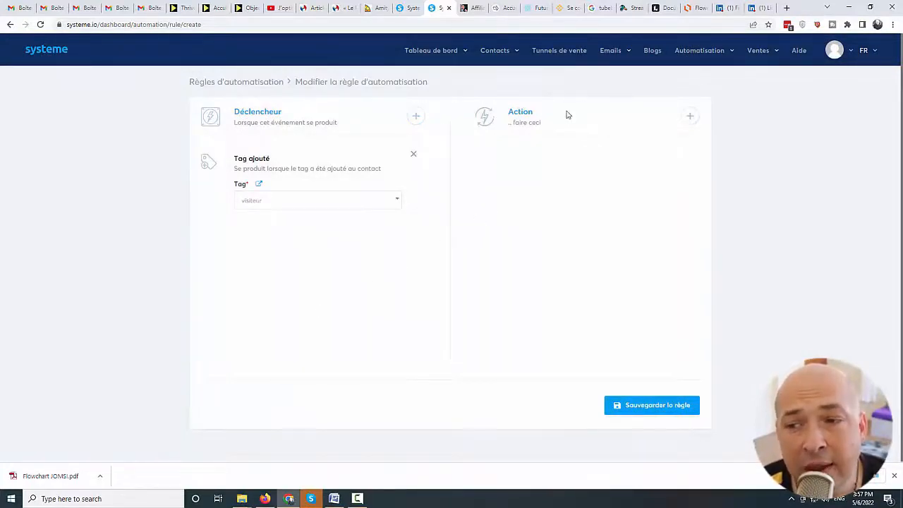
Add a "S'abonner à la campagne" action to the rule with the campaign "Facebook"
left_click(689, 115)
left_click(447, 134)
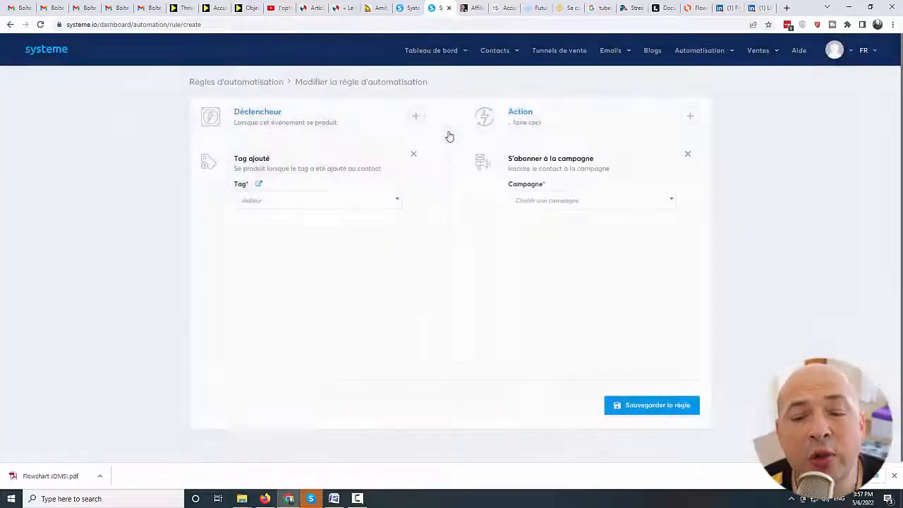
left_click(580, 198)
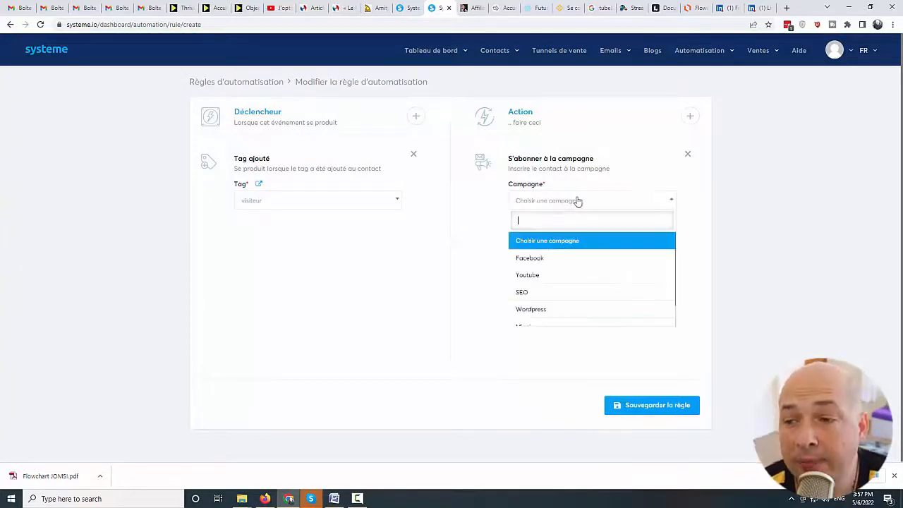
left_click(536, 259)
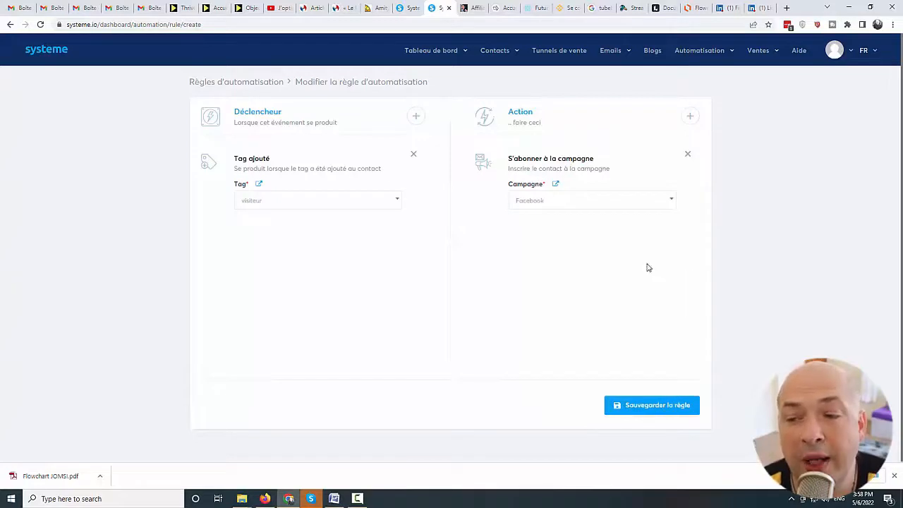
Save the automation rule and open the email campaigns list in a separate browser tab
left_click(635, 404)
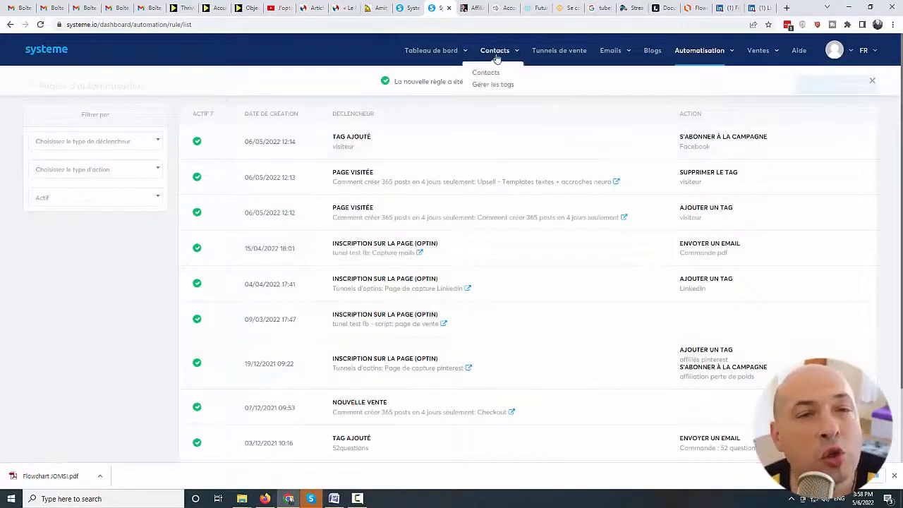
mouse_move(612, 58)
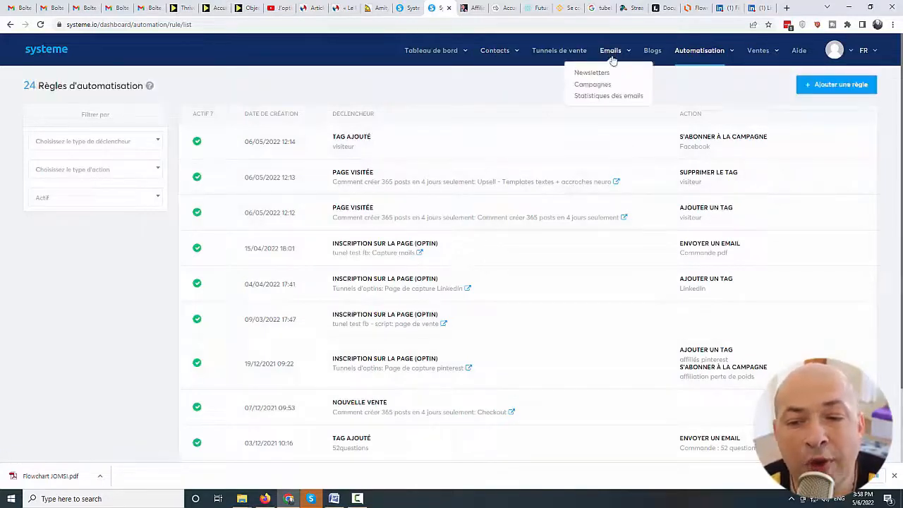
right_click(601, 85)
left_click(613, 92)
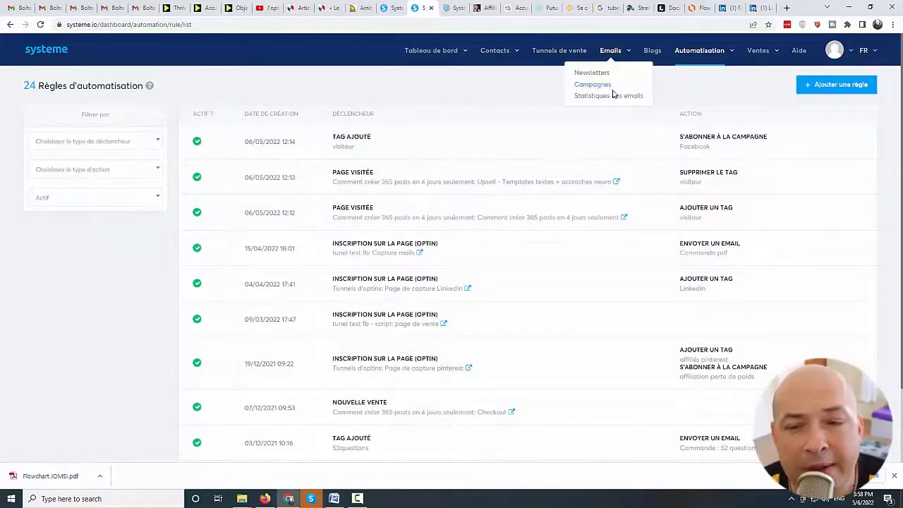
key("ctrl+Tab")
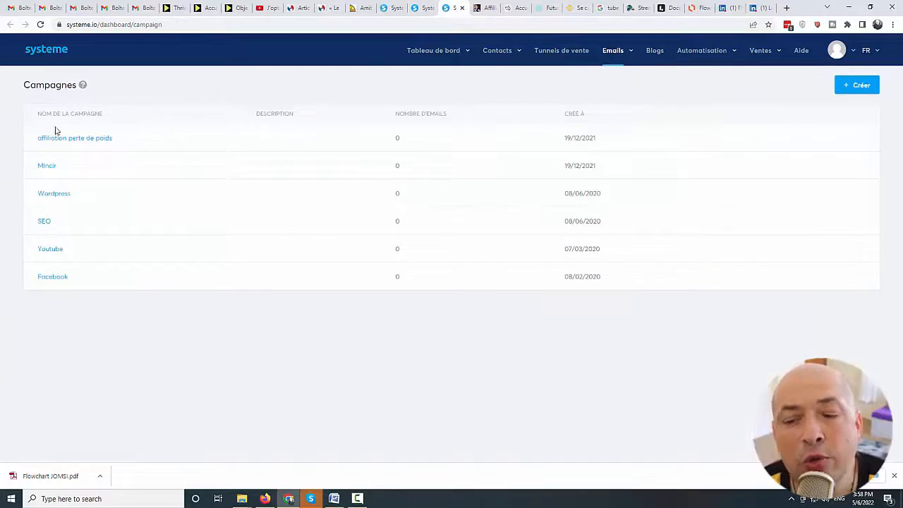
Create a new email campaign named "relance fb" with no description and save it
left_click(864, 83)
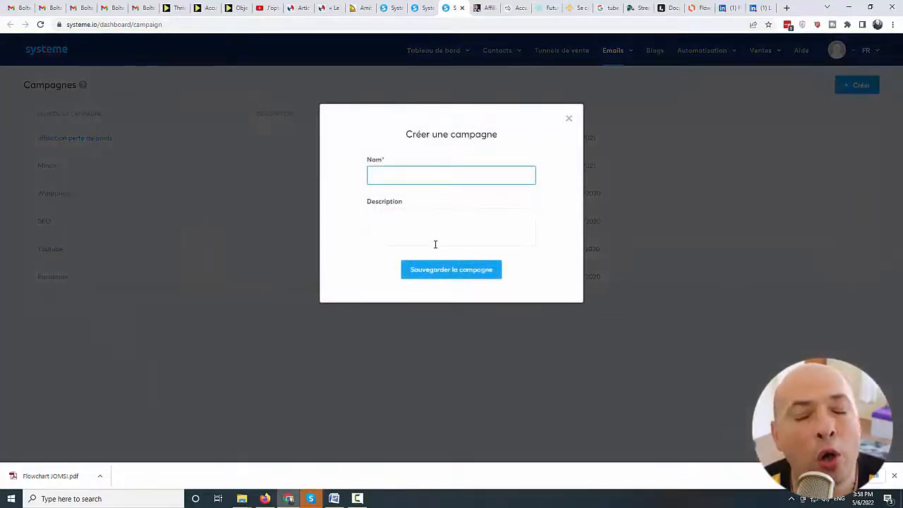
type("Re")
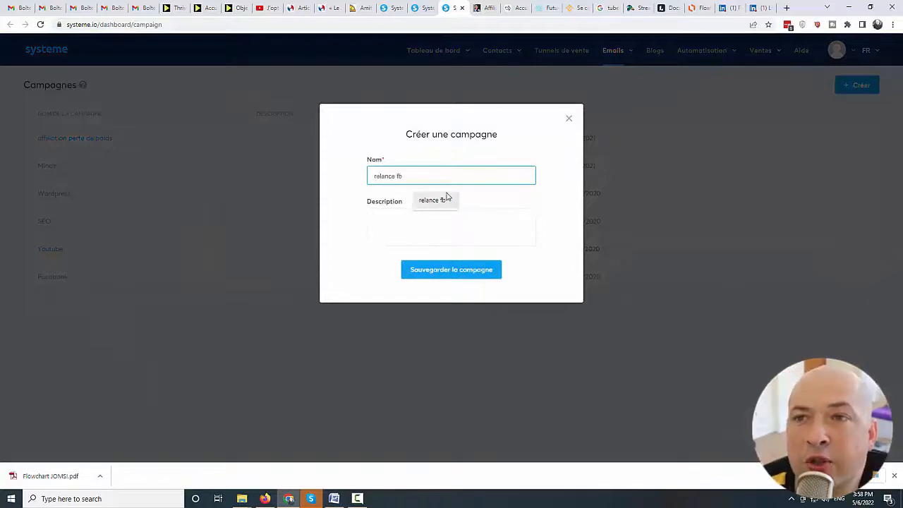
left_click(444, 200)
left_click(444, 275)
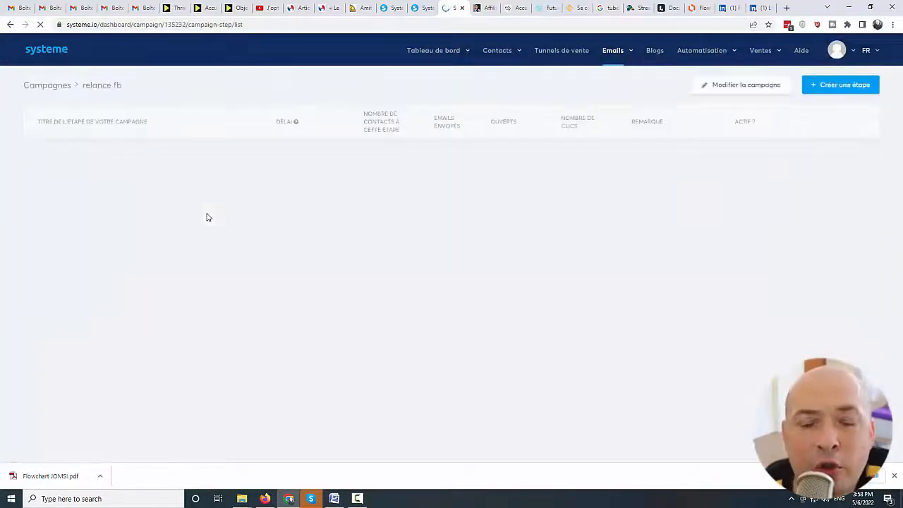
Add an email step with the subject "test" to the campaign using the visual editor's product funnel template, then exit the email editor
left_click(832, 89)
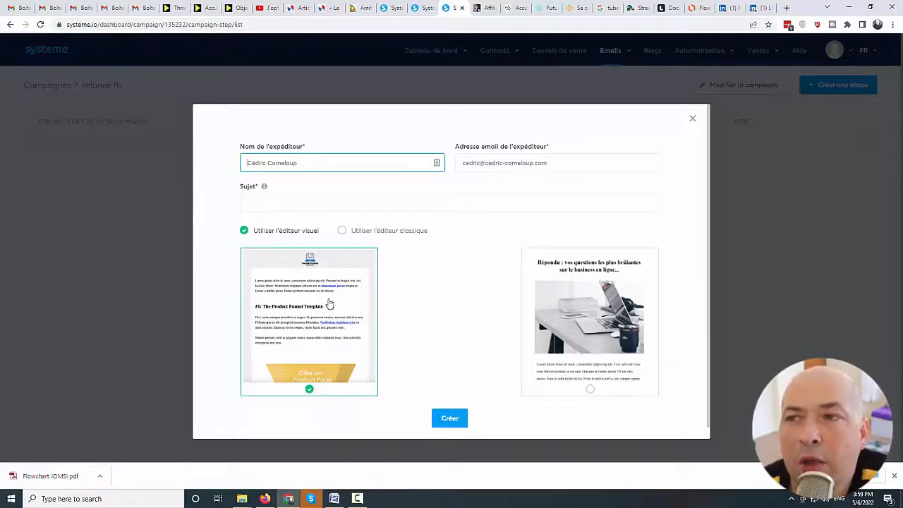
left_click(282, 203)
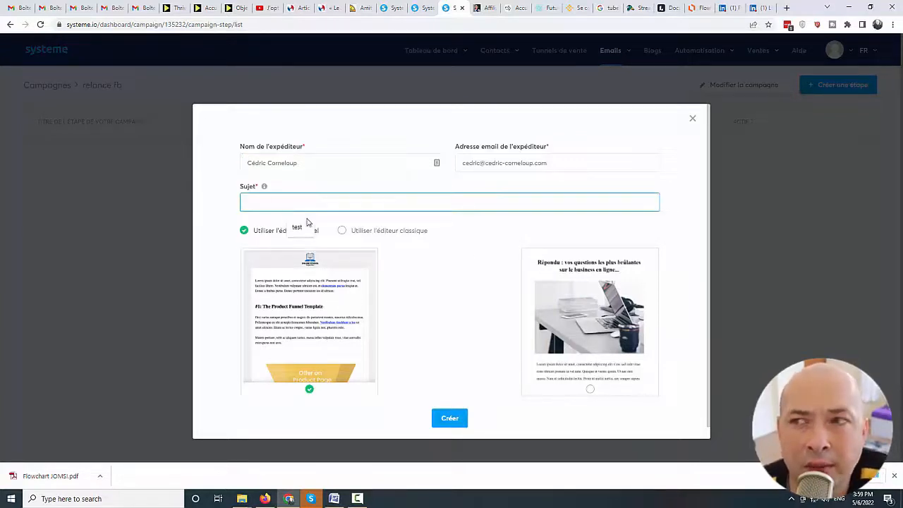
type("test")
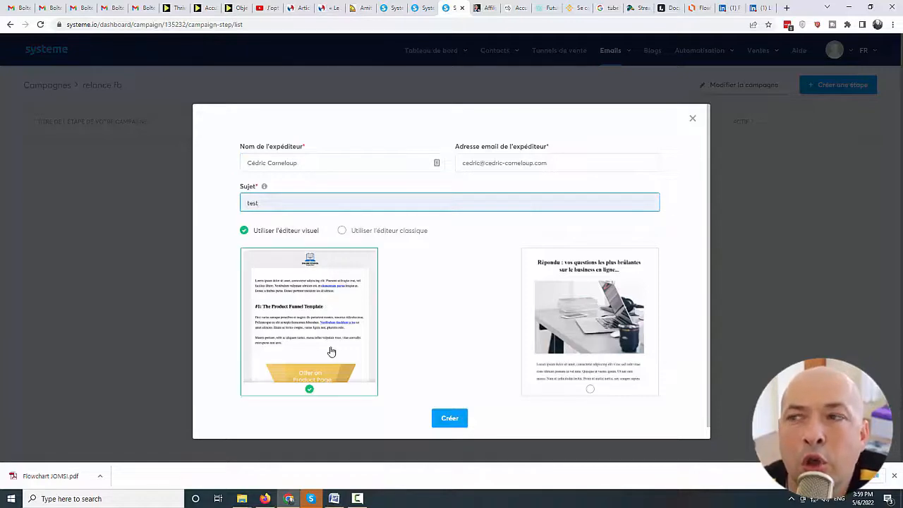
left_click(445, 419)
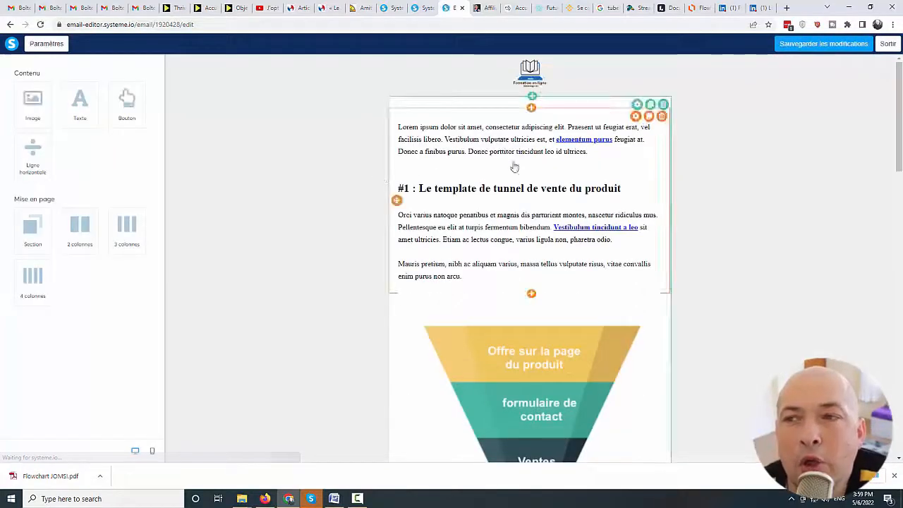
left_click(887, 44)
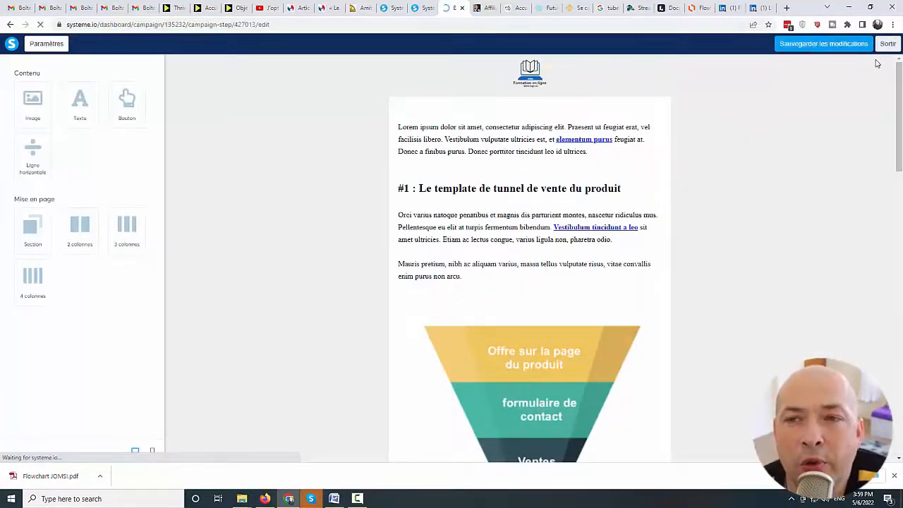
Save and publish the "test" email with a delay of 1 hour (Heures) after the previous email
left_click(769, 85)
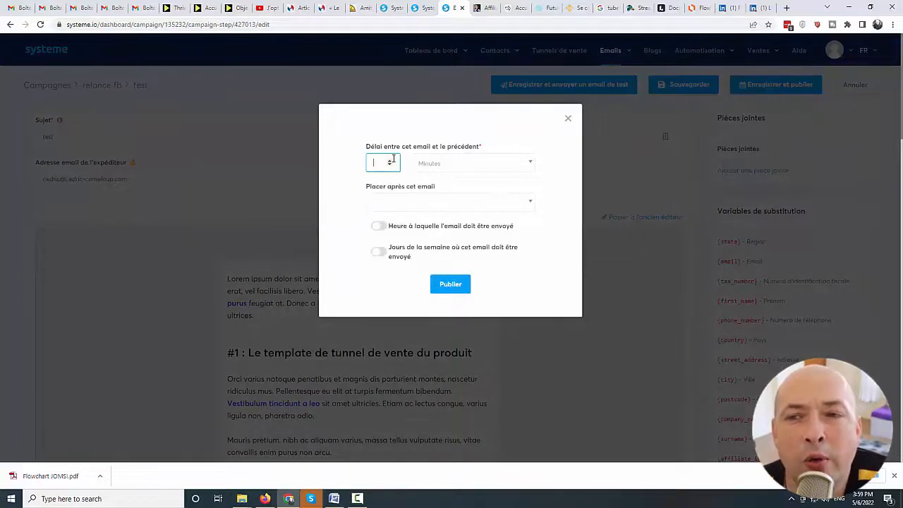
left_click(438, 165)
left_click(434, 201)
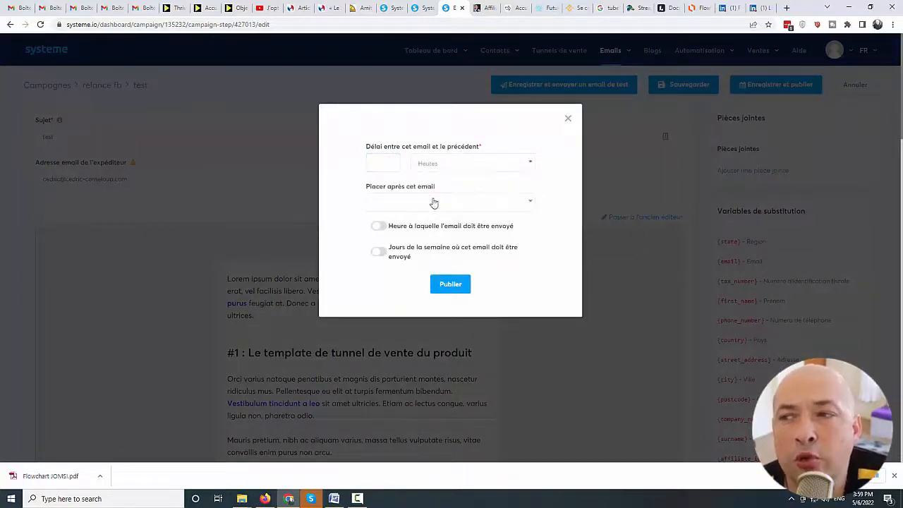
left_click(382, 163)
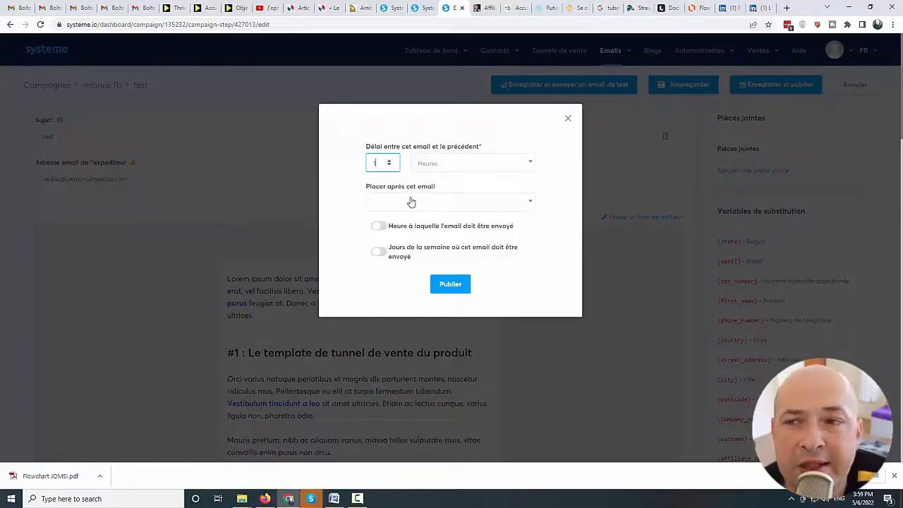
left_click(454, 283)
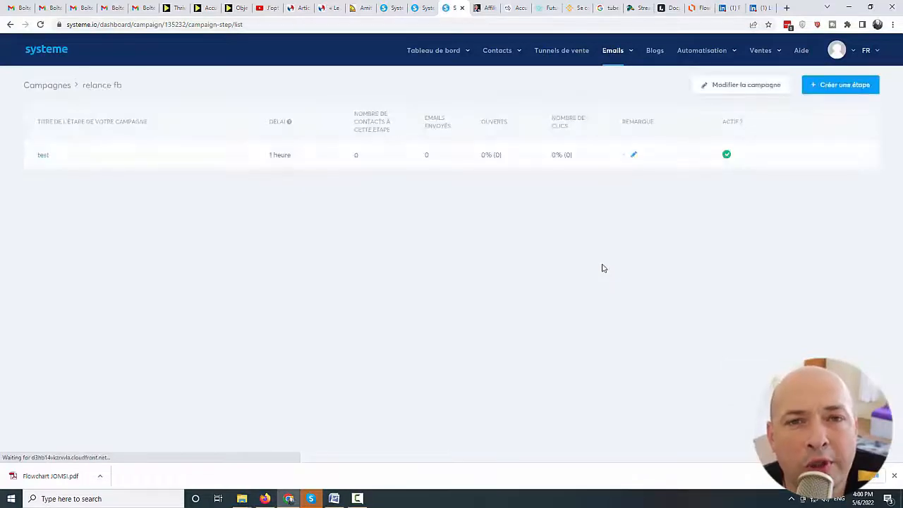